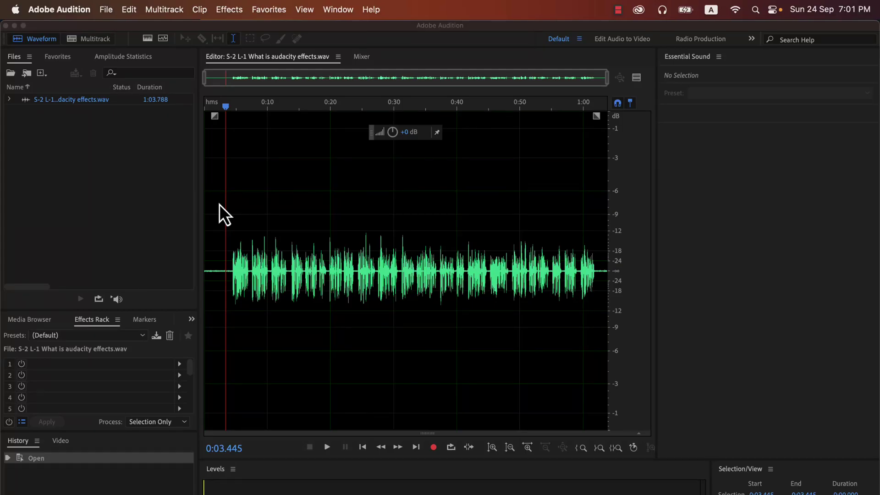
Play back the start of the voiceover to hear where the speech begins.
{"action": "left_click", "coordinate": [219, 204]}
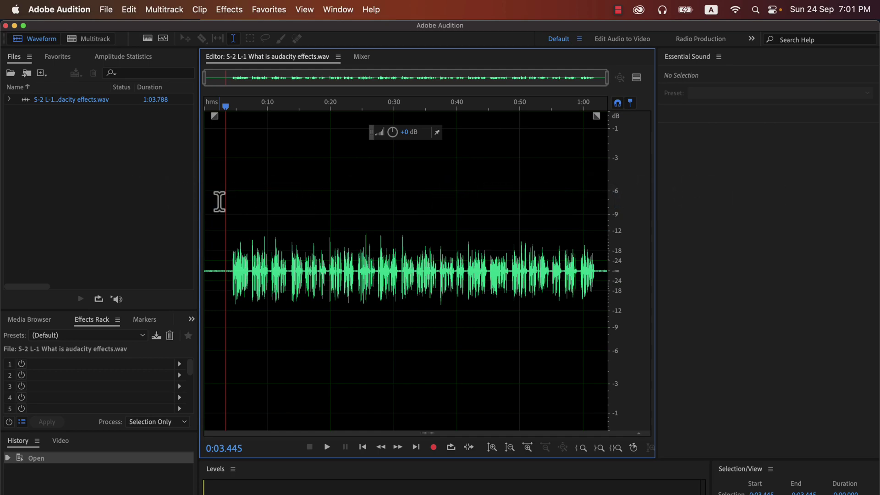
{"action": "key", "text": "space"}
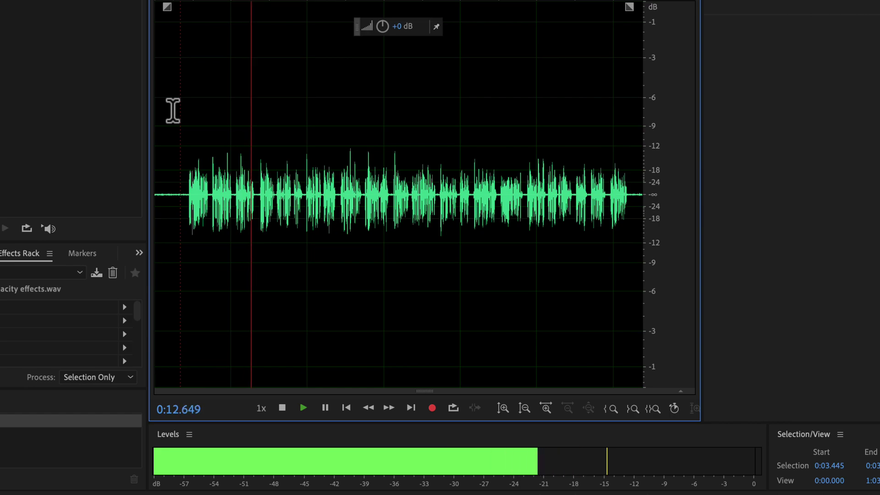
{"action": "key", "text": "space"}
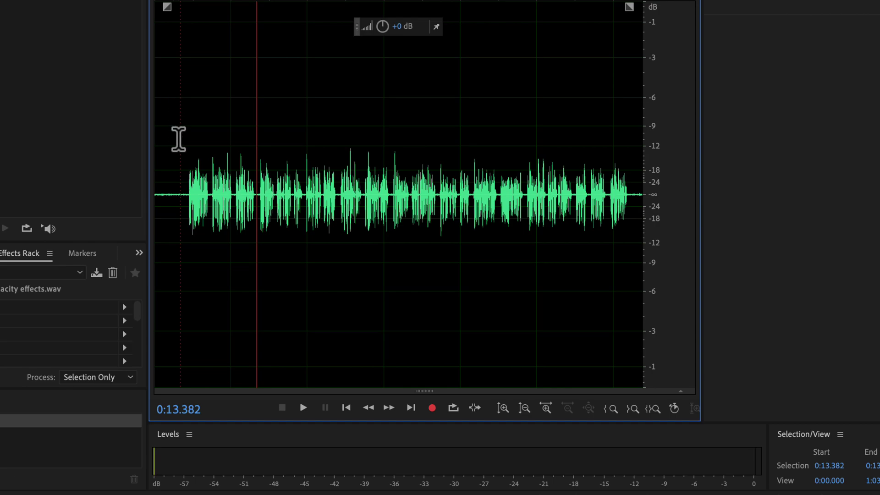
Select the roughly four-second silence before the first spoken words.
{"action": "left_click_drag", "start_coordinate": [182, 192], "coordinate": [158, 194]}
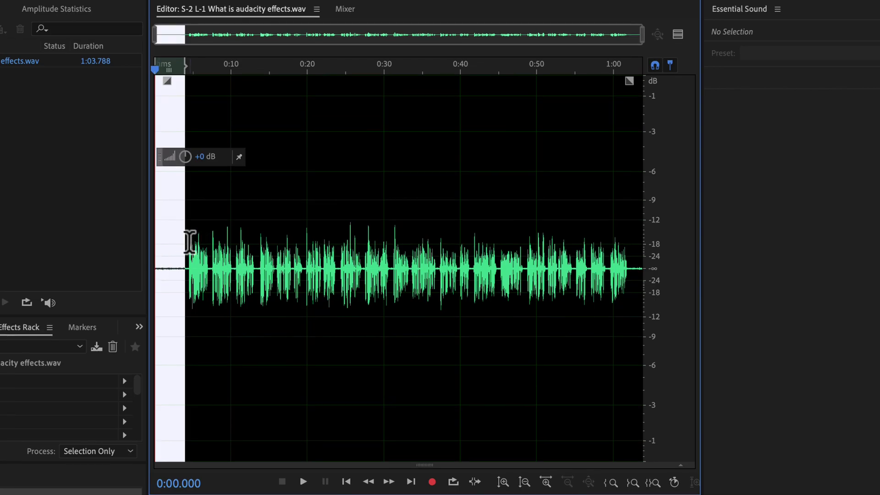
{"action": "scroll", "coordinate": [186, 244], "scroll_direction": "up", "scroll_amount": 5}
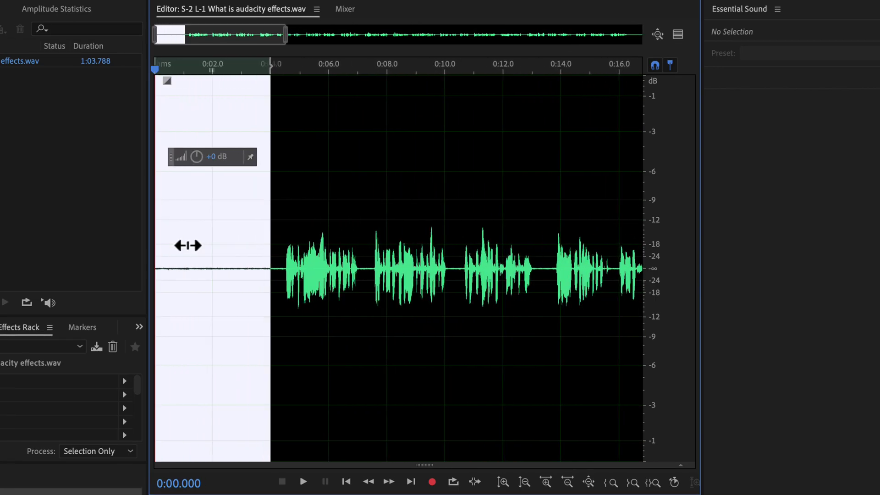
{"action": "left_click", "coordinate": [294, 225]}
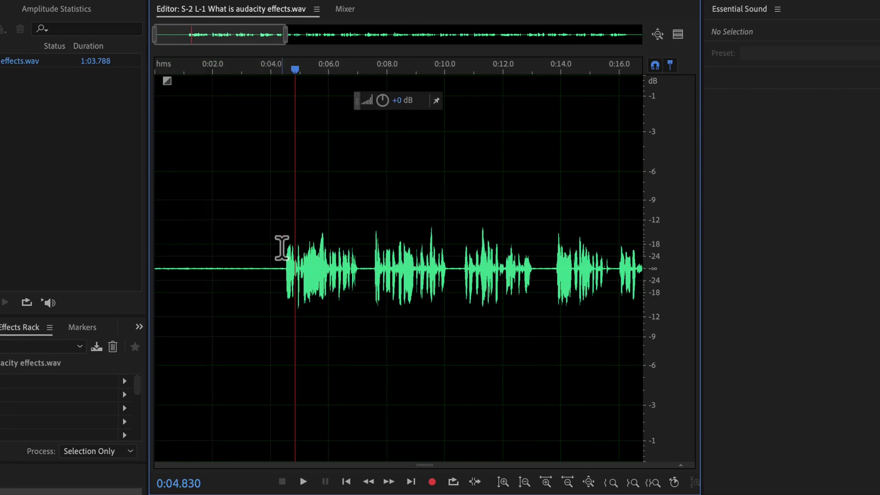
{"action": "left_click_drag", "start_coordinate": [281, 249], "coordinate": [151, 232]}
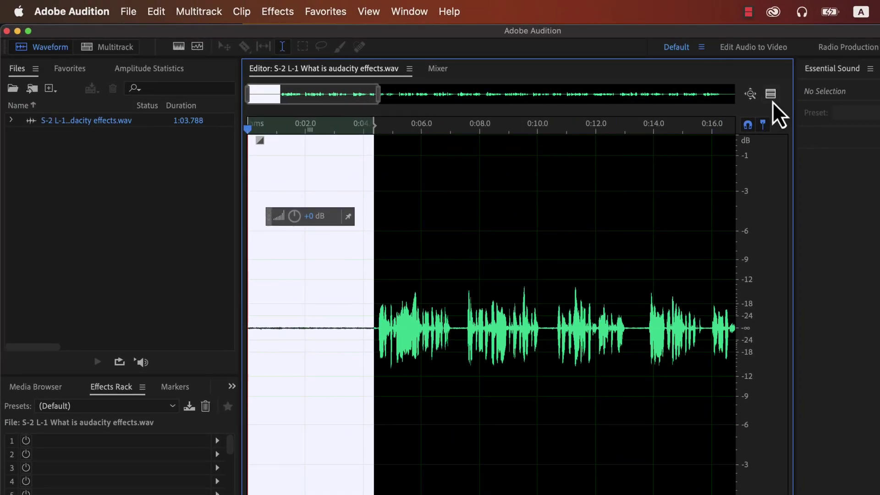
Scan whole-file amplitude statistics: peak -12.40 dB, total RMS -27.72 dB, 24-bit, no clipping.
{"action": "left_click", "coordinate": [750, 94]}
{"action": "left_click", "coordinate": [366, 205]}
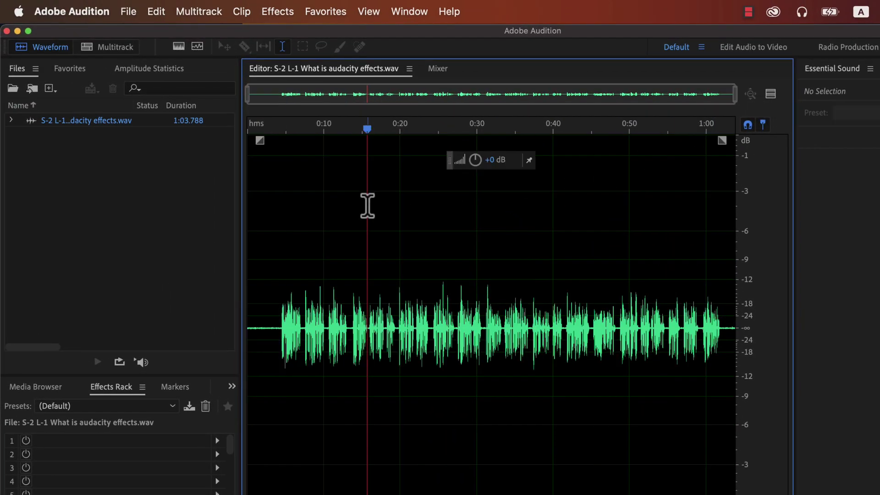
{"action": "left_click", "coordinate": [410, 12]}
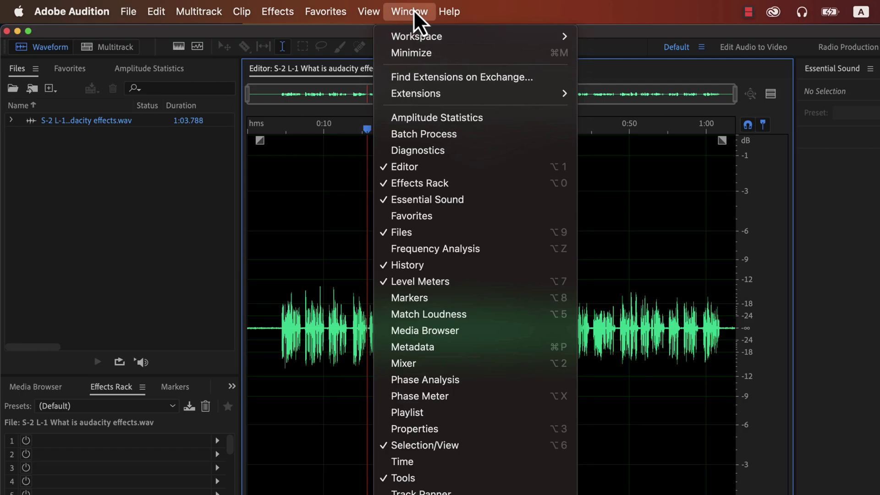
{"action": "left_click", "coordinate": [410, 120]}
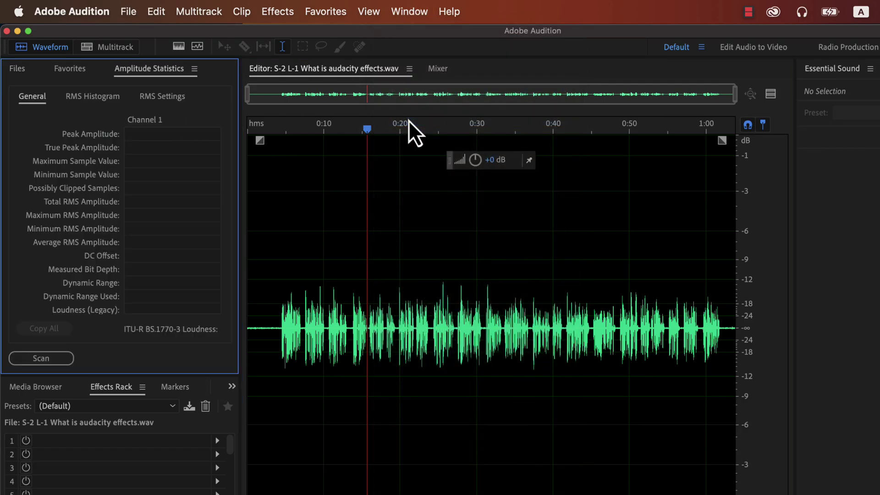
{"action": "key", "text": "super+a"}
{"action": "left_click", "coordinate": [39, 359]}
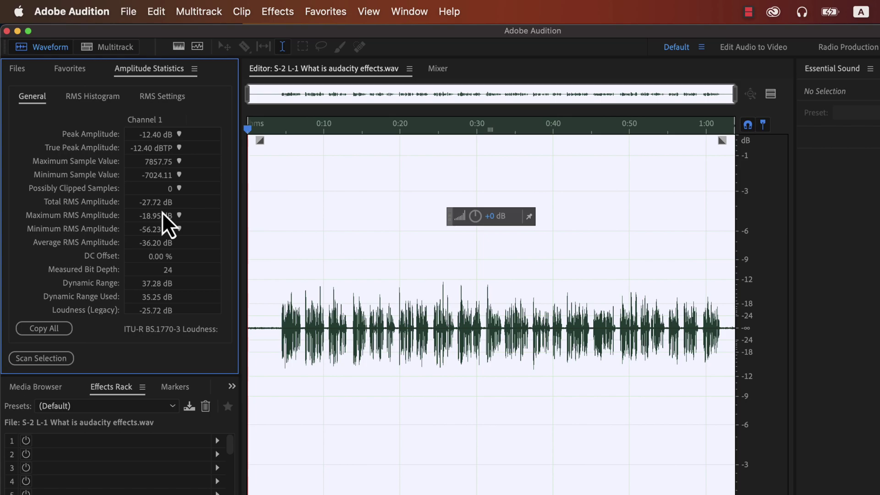
Load the Studio 1 Master Editor rack preset and apply it to the voiceover.
{"action": "left_click", "coordinate": [108, 410]}
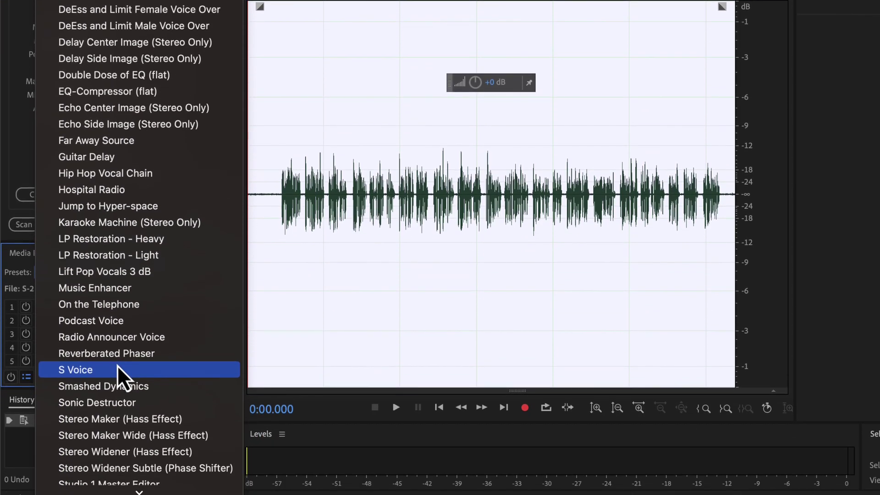
{"action": "scroll", "coordinate": [119, 373], "scroll_direction": "down", "scroll_amount": 3}
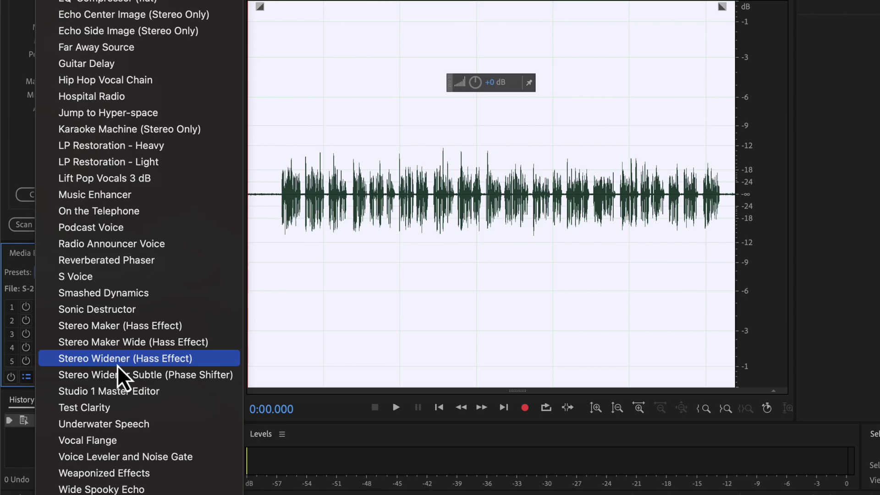
{"action": "left_click", "coordinate": [117, 394]}
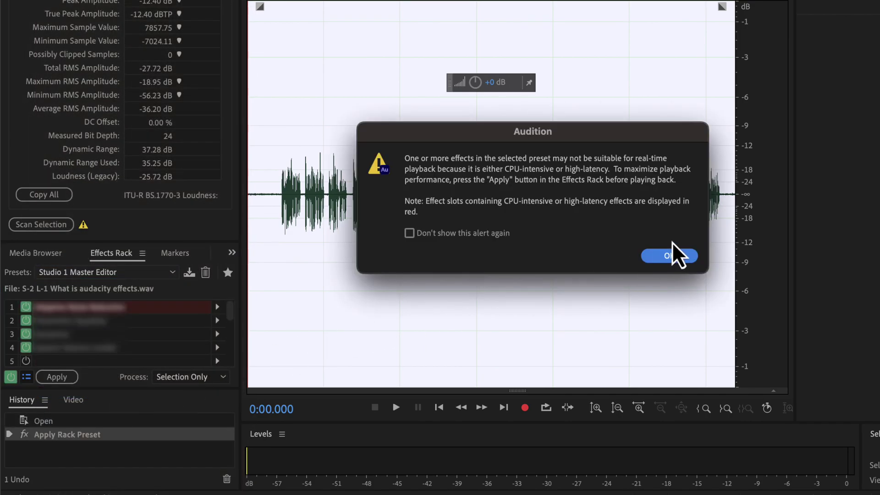
{"action": "left_click", "coordinate": [670, 256]}
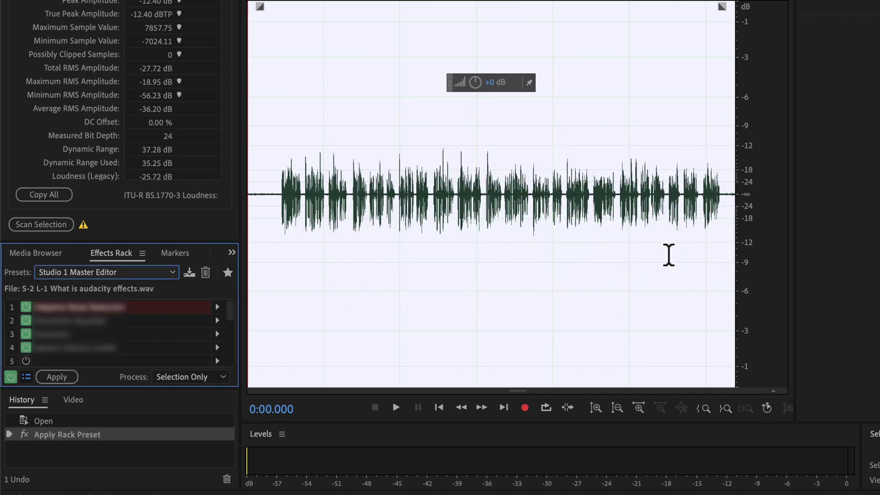
{"action": "left_click", "coordinate": [59, 382]}
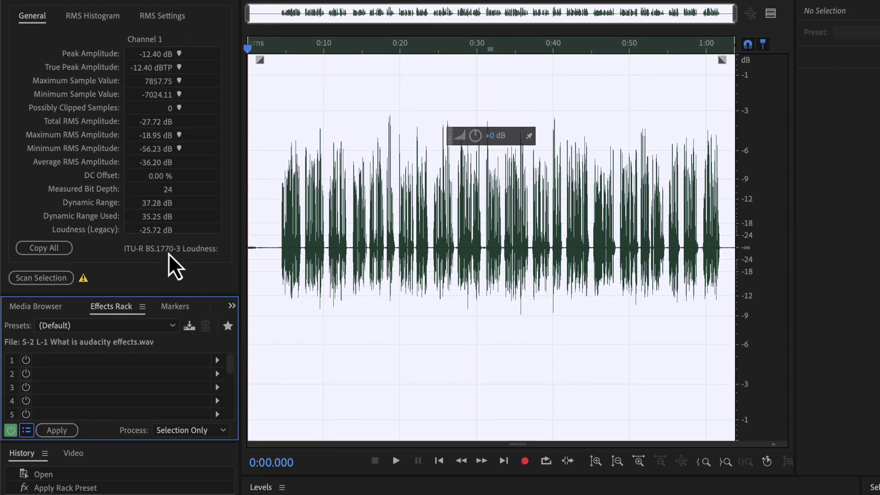
Rescan the processed audio's statistics: peak -3.29 dB, total RMS -19.26 dB, 32-bit, no clipping.
{"action": "left_click", "coordinate": [30, 278]}
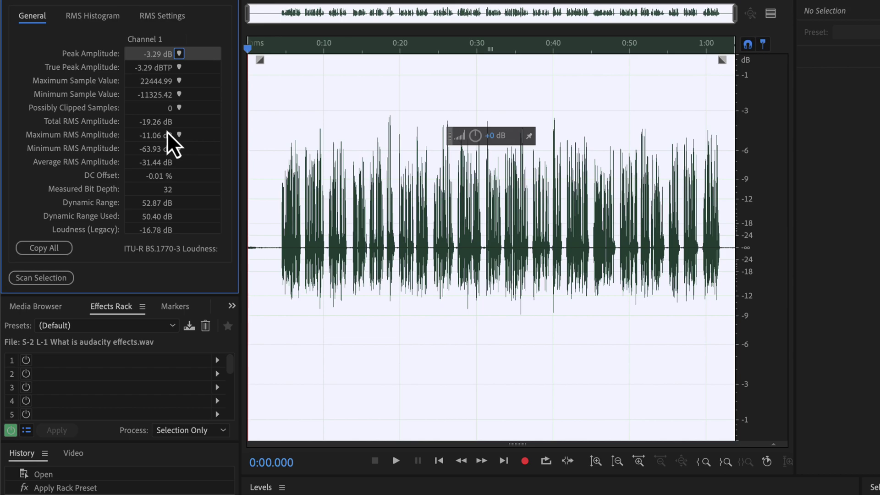
{"action": "left_click", "coordinate": [270, 204]}
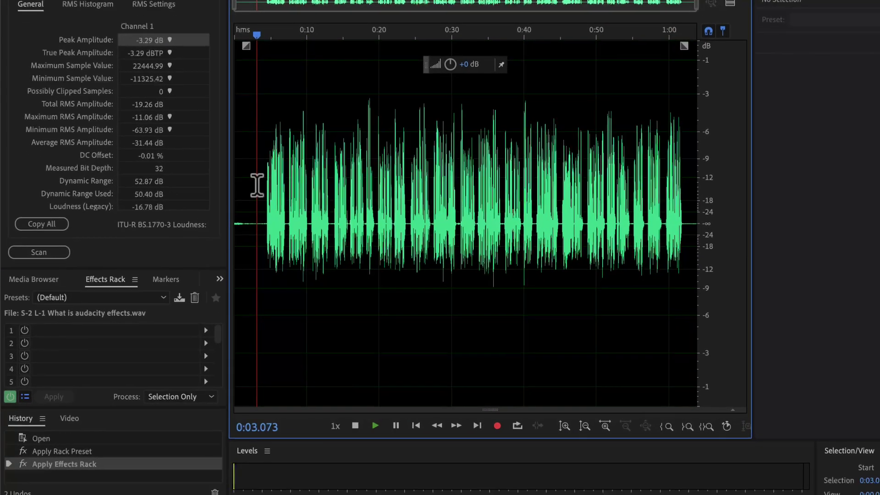
{"action": "key", "text": "space"}
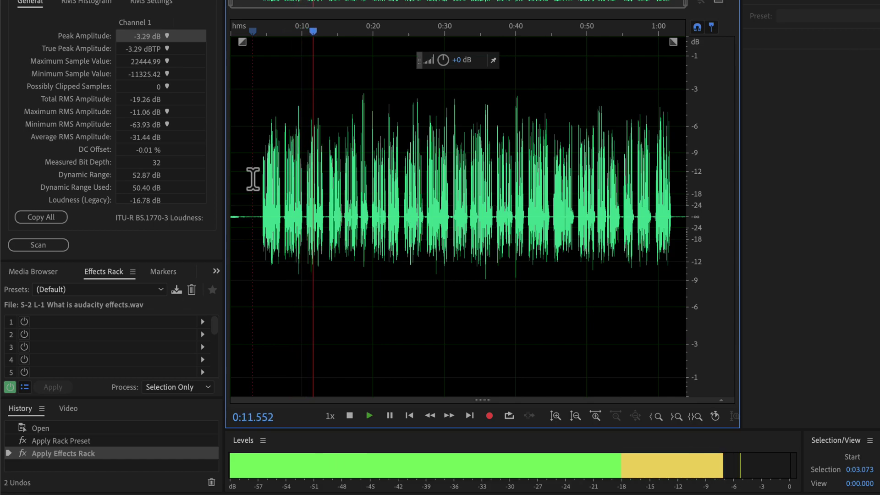
{"action": "key", "text": "space"}
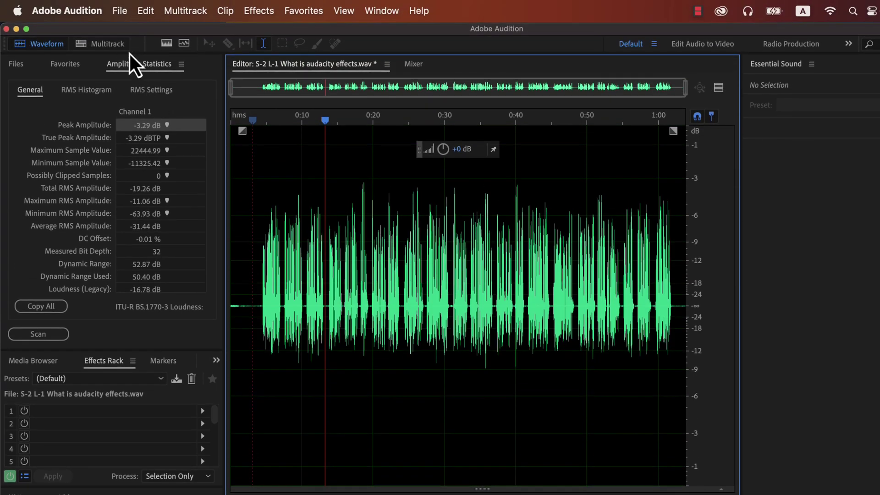
Export the audio as 'S-2 L-1 What is audacity effects_02.wav' and drag it into Audacity.
{"action": "left_click", "coordinate": [119, 10]}
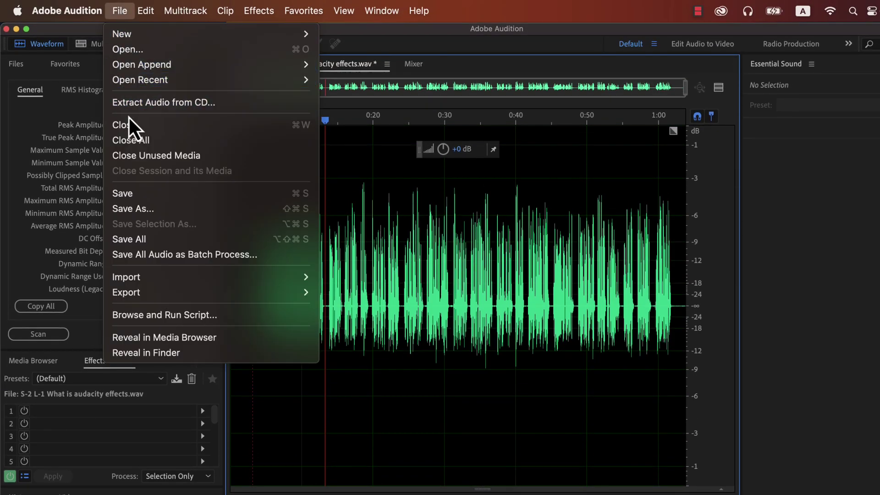
{"action": "mouse_move", "coordinate": [133, 292]}
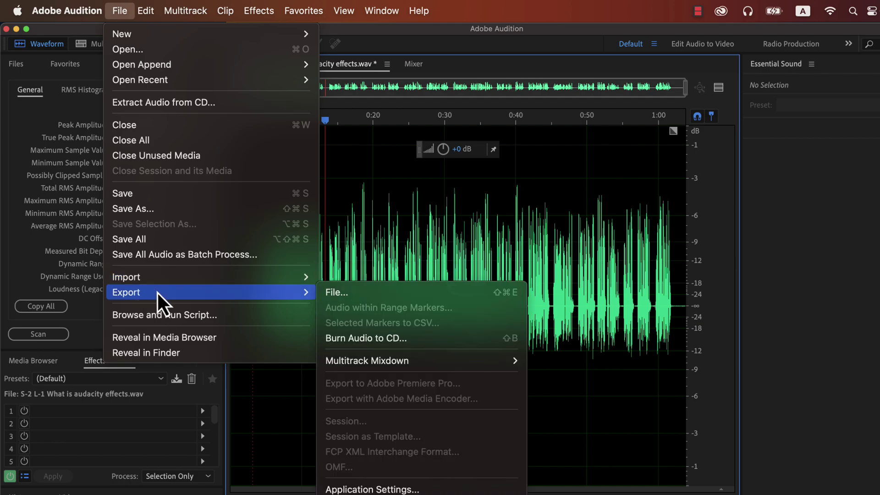
{"action": "left_click", "coordinate": [337, 293]}
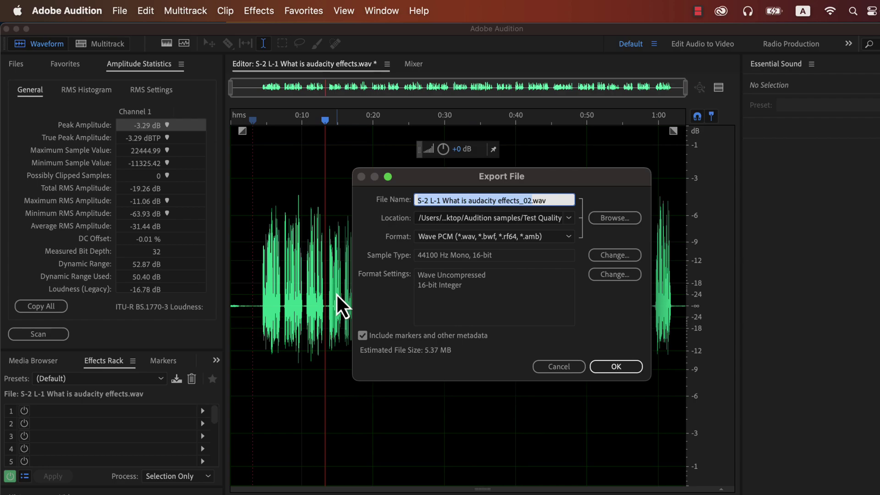
{"action": "left_click", "coordinate": [615, 366]}
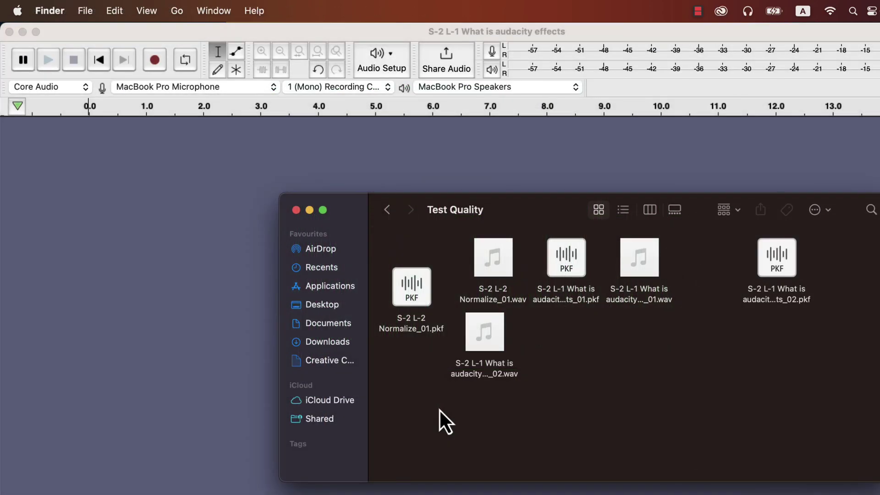
{"action": "left_click_drag", "start_coordinate": [497, 371], "coordinate": [197, 234]}
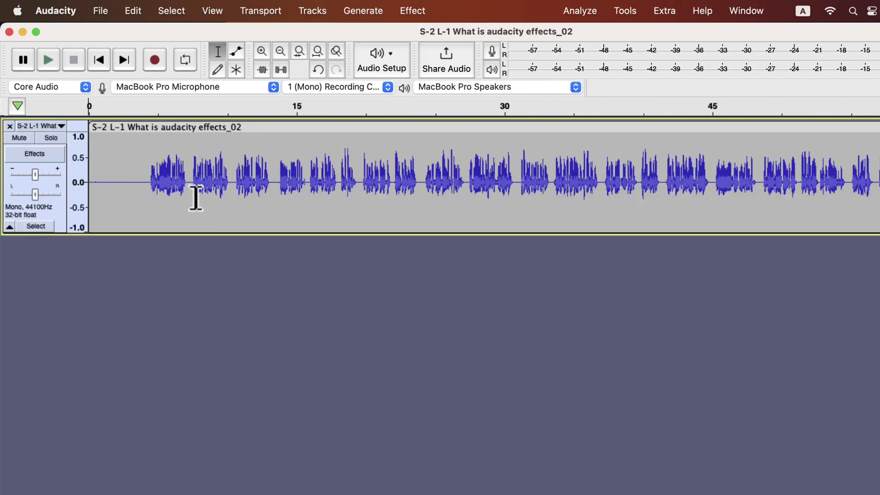
Run ACX Check on the whole track: peak -3.29 dB, RMS -22.27 dB, noise floor -62.80 dB.
{"action": "key", "text": "super+a"}
{"action": "left_click", "coordinate": [590, 6]}
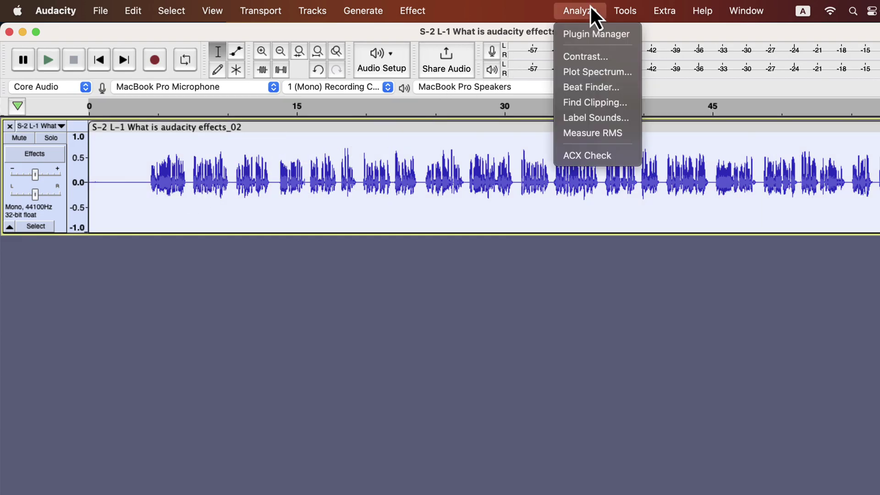
{"action": "left_click", "coordinate": [587, 156]}
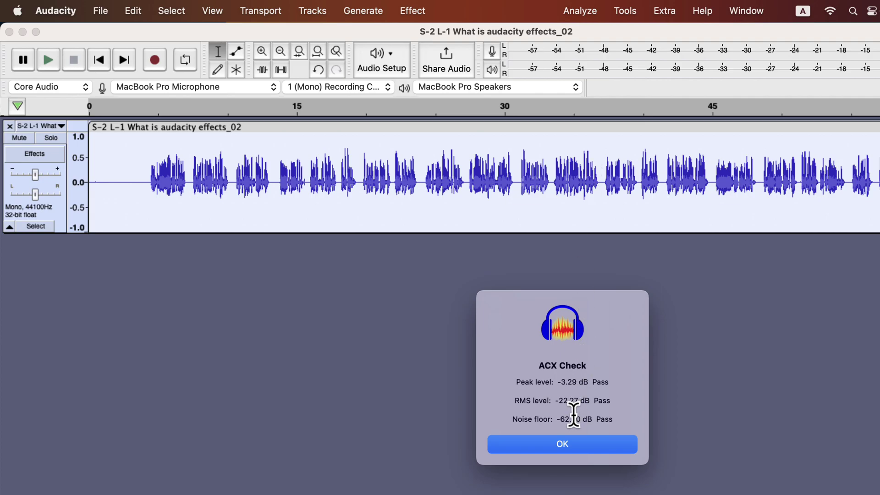
{"action": "left_click", "coordinate": [555, 446]}
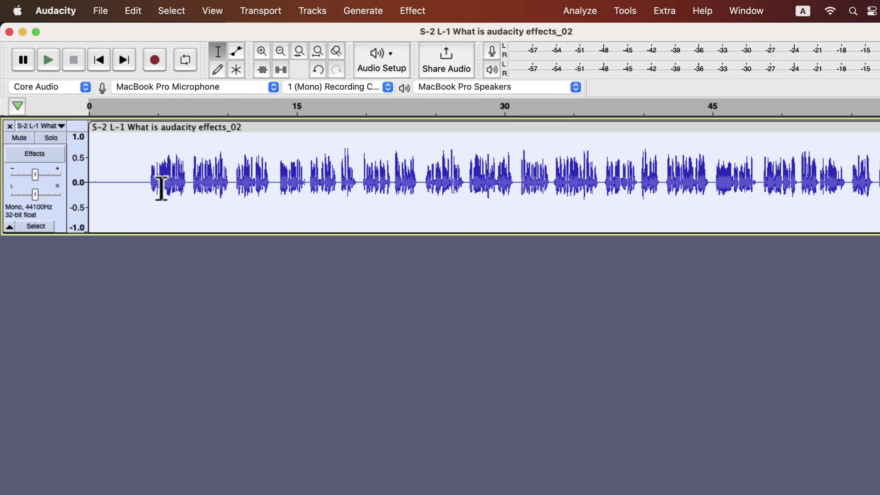
Delete the silent lead-in at the track start, including the remaining half second.
{"action": "left_click_drag", "start_coordinate": [122, 172], "coordinate": [63, 167]}
{"action": "key", "text": "Delete"}
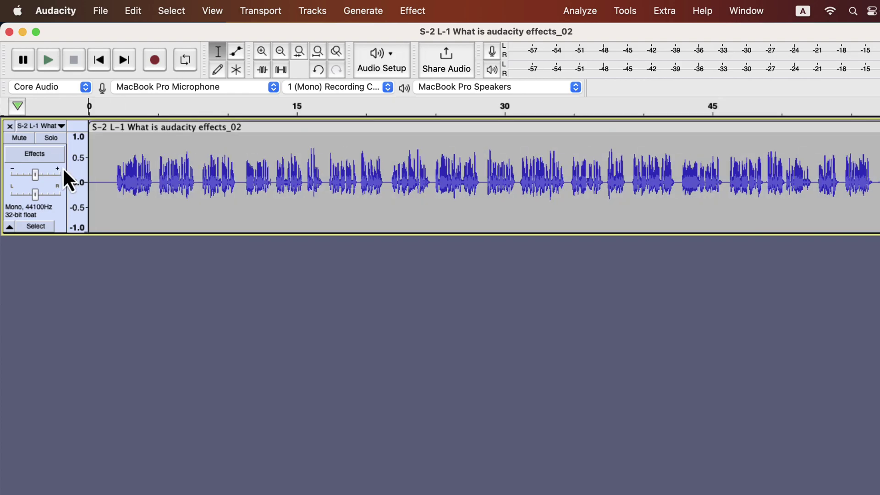
{"action": "scroll", "coordinate": [111, 184], "scroll_direction": "up", "scroll_amount": 2}
{"action": "scroll", "coordinate": [110, 185], "scroll_direction": "up", "scroll_amount": 3}
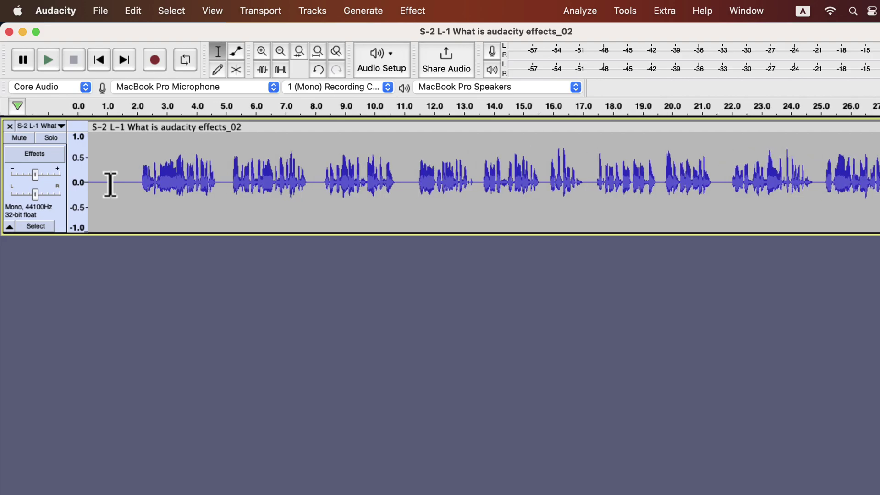
{"action": "scroll", "coordinate": [111, 185], "scroll_direction": "left", "scroll_amount": 1}
{"action": "left_click_drag", "start_coordinate": [105, 180], "coordinate": [59, 177]}
{"action": "key", "text": "Delete"}
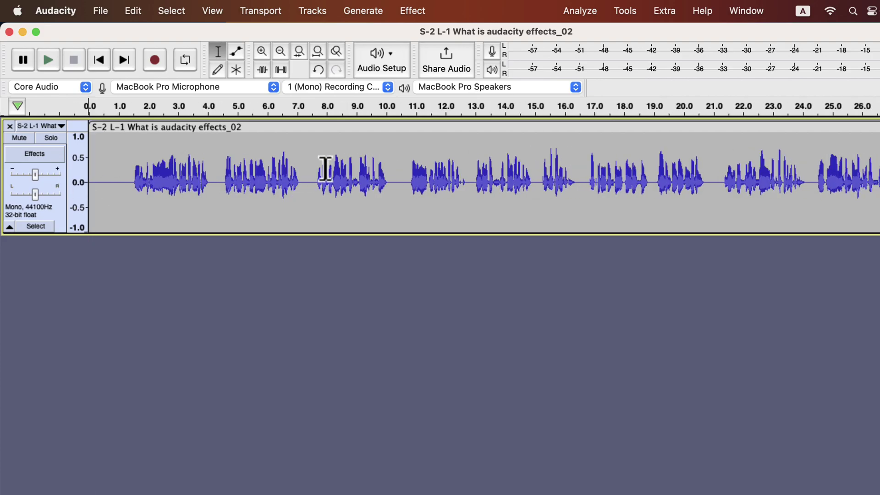
Re-run ACX Check on the whole trimmed track.
{"action": "scroll", "coordinate": [365, 169], "scroll_direction": "right", "scroll_amount": 10}
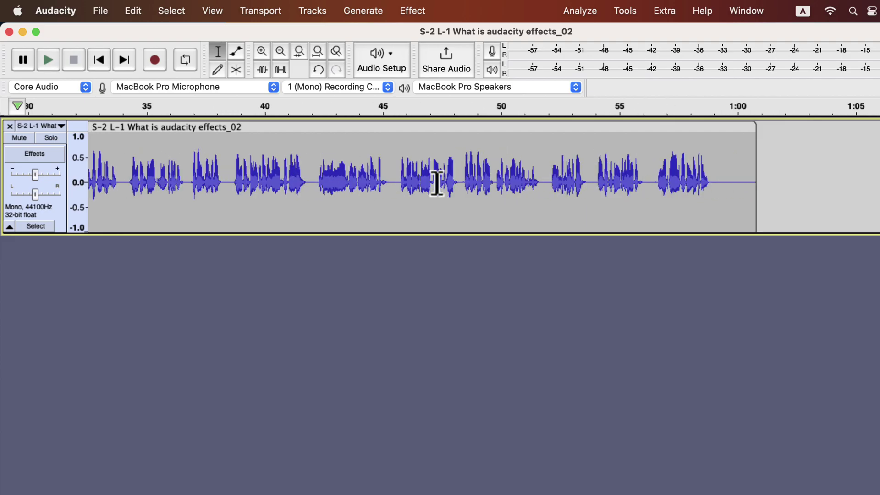
{"action": "scroll", "coordinate": [427, 255], "scroll_direction": "left", "scroll_amount": 10}
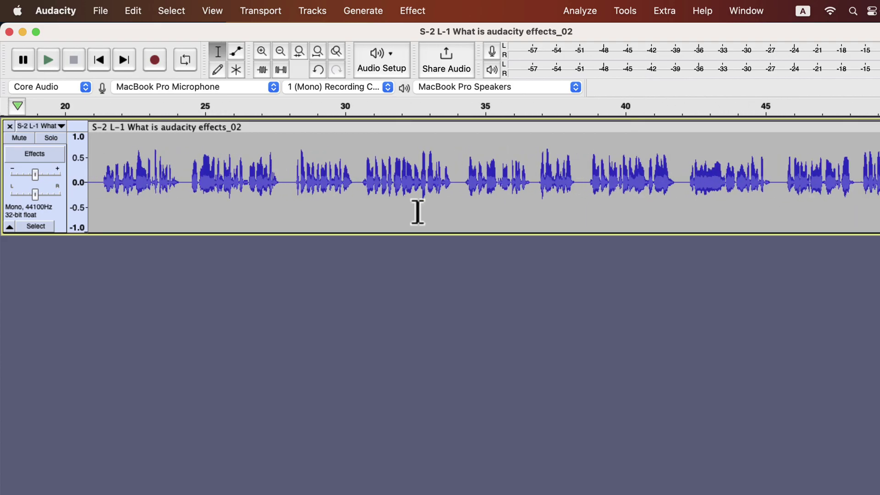
{"action": "scroll", "coordinate": [417, 212], "scroll_direction": "left", "scroll_amount": 10}
{"action": "key", "text": "super+a"}
{"action": "left_click", "coordinate": [579, 12]}
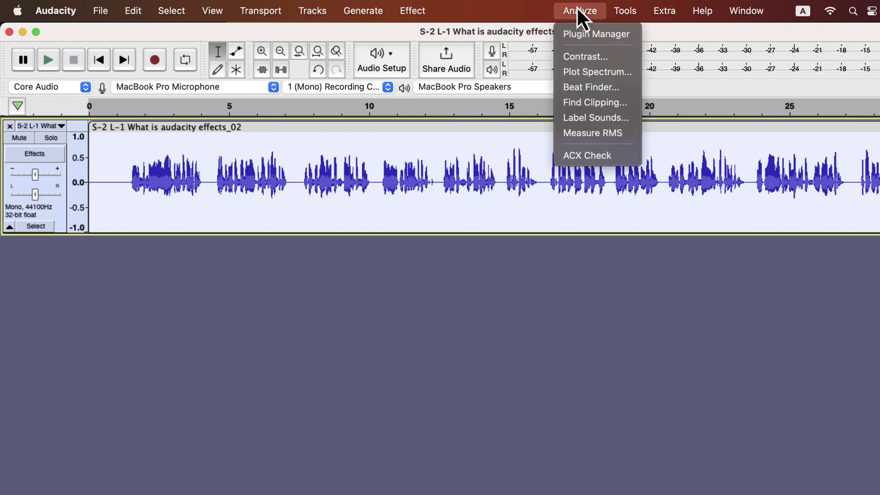
{"action": "left_click", "coordinate": [580, 155]}
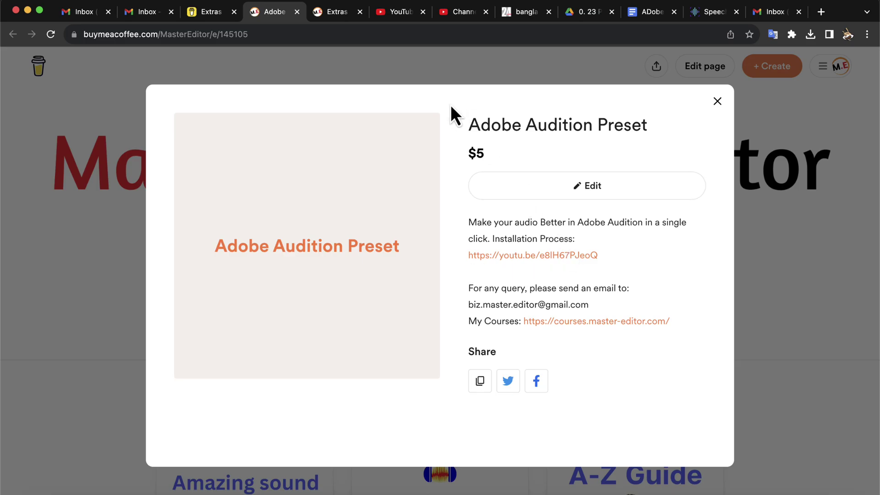
From the $29 Adobe Audition course listing, open the Course Curriculum page.
{"action": "left_click", "coordinate": [343, 12]}
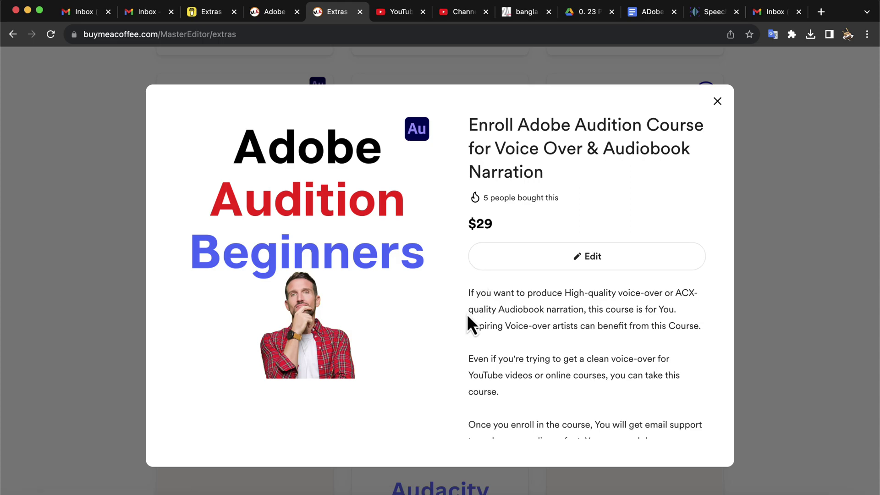
{"action": "scroll", "coordinate": [467, 314], "scroll_direction": "down", "scroll_amount": 1}
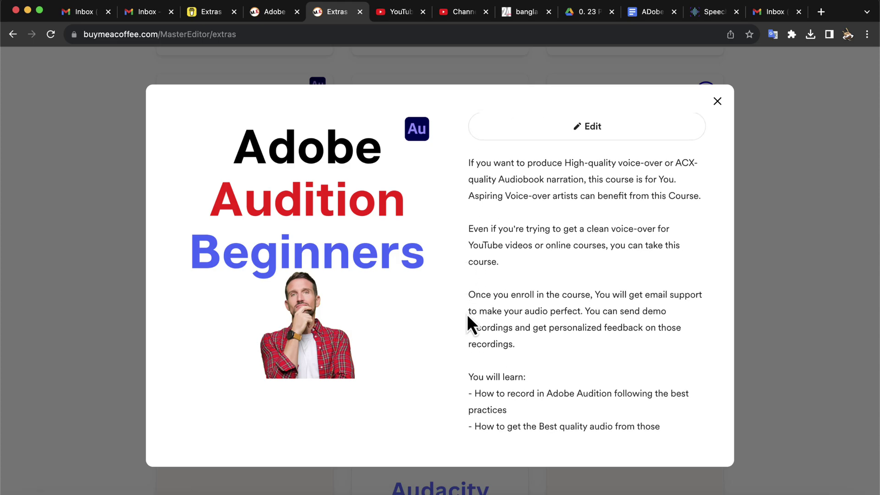
{"action": "scroll", "coordinate": [467, 314], "scroll_direction": "down", "scroll_amount": 6}
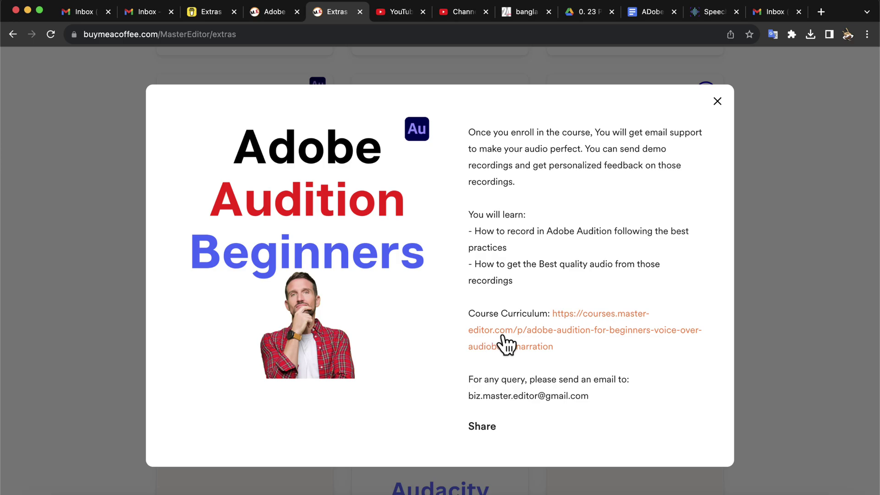
{"action": "left_click", "coordinate": [502, 334]}
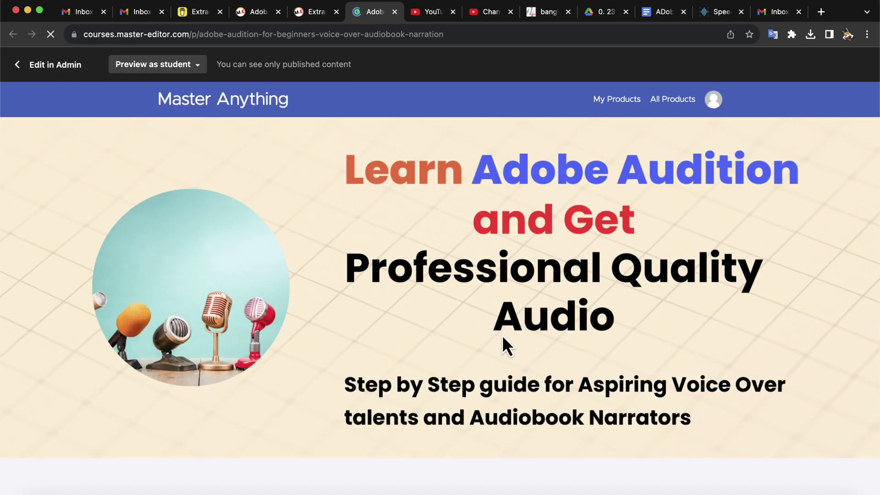
Open the Audition Presets lecture with the Audition Presets.zip download.
{"action": "scroll", "coordinate": [502, 335], "scroll_direction": "down", "scroll_amount": 12}
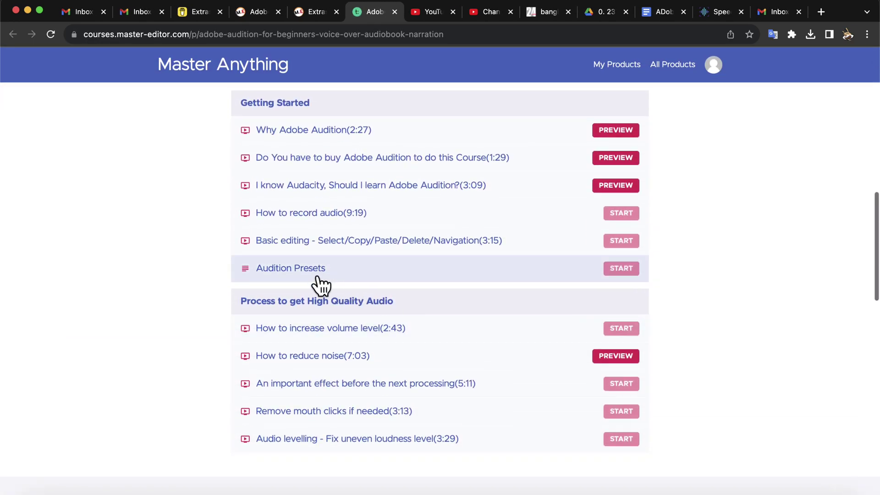
{"action": "left_click", "coordinate": [315, 275]}
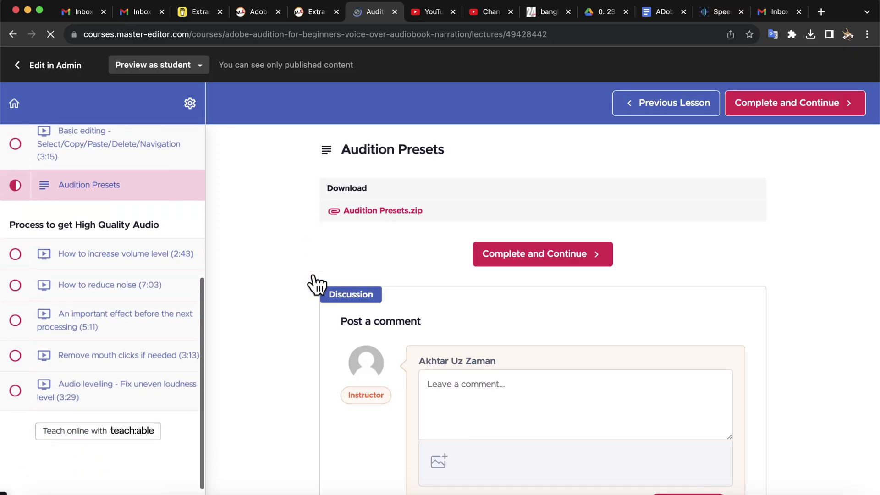